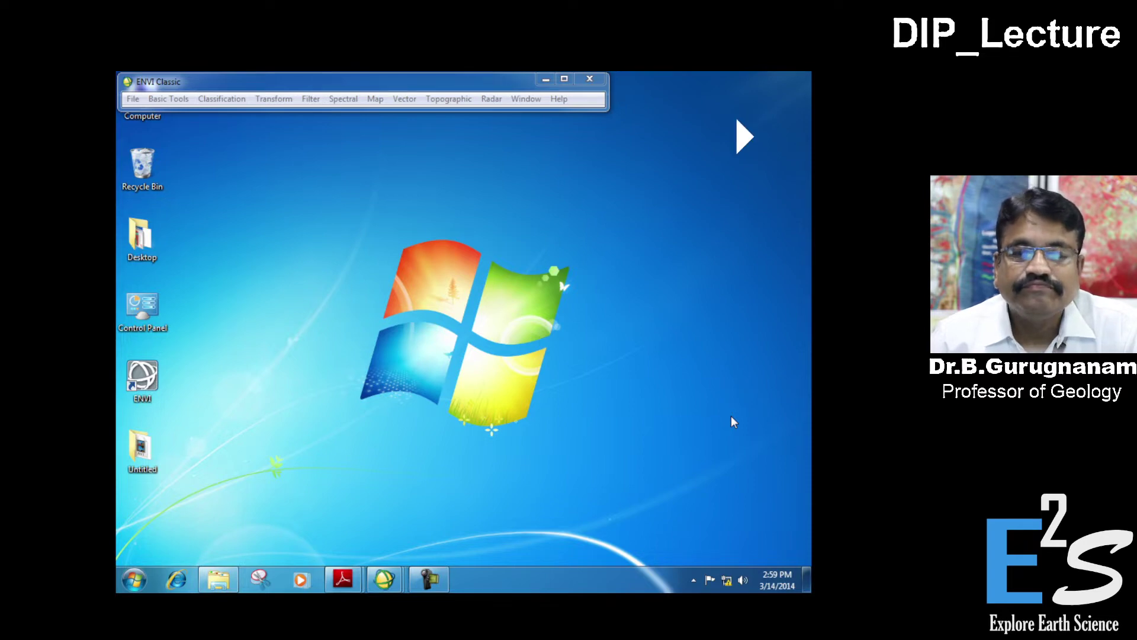
# Open the image file DEM-1.dat and position its main image view over the bright upland area in the western part.
pyautogui.click(132, 100)
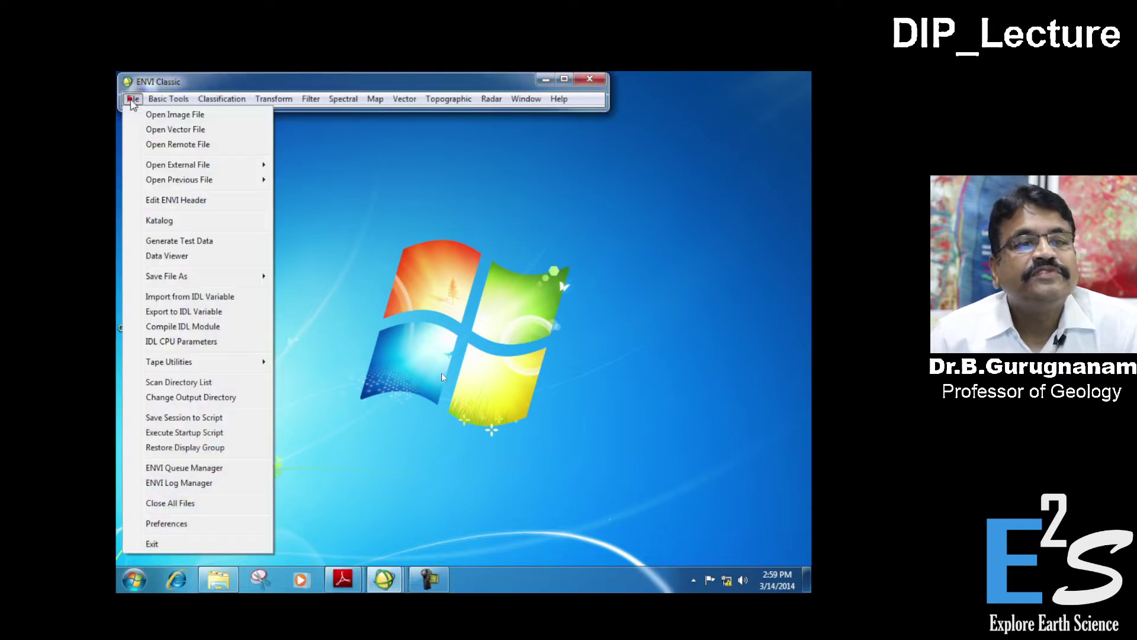
pyautogui.click(172, 114)
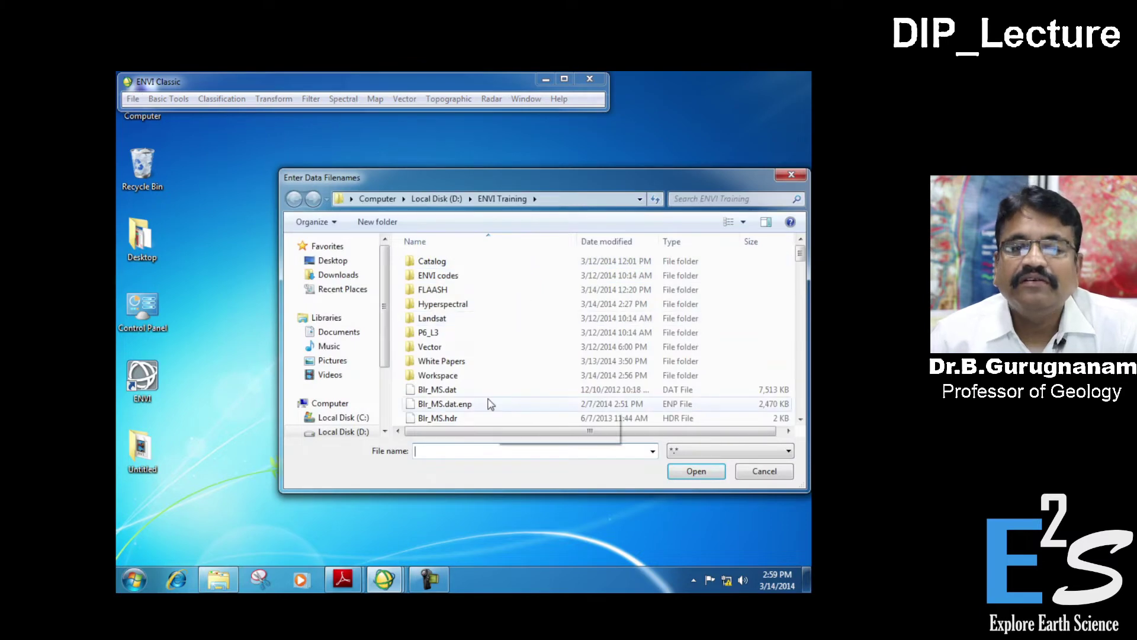
pyautogui.moveTo(800, 259); pyautogui.dragTo(800, 285)
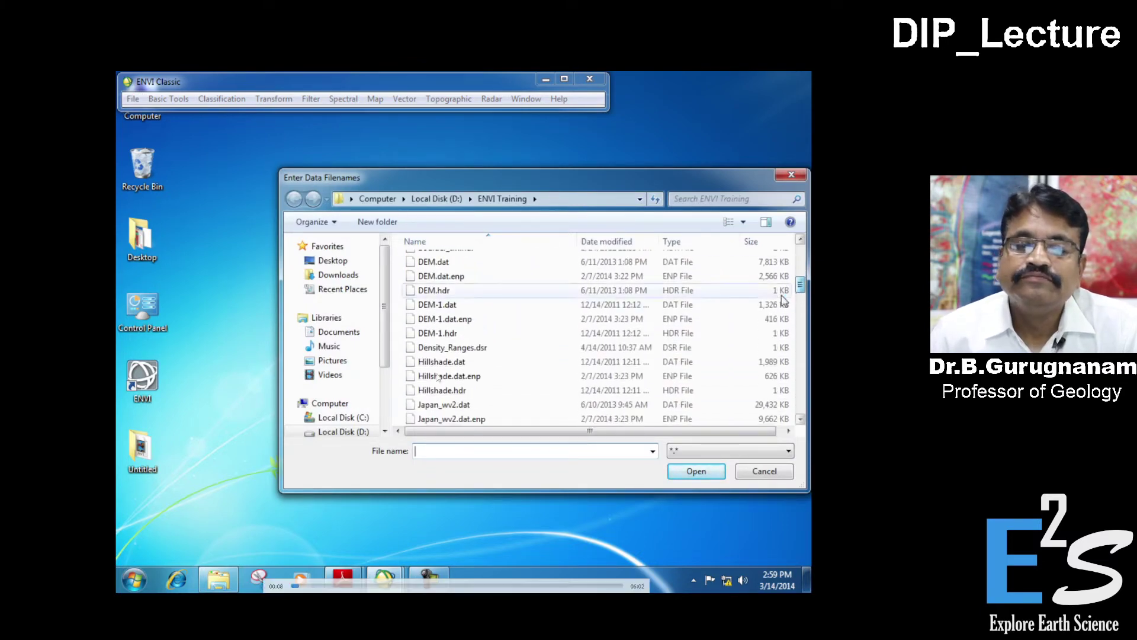
pyautogui.click(466, 308)
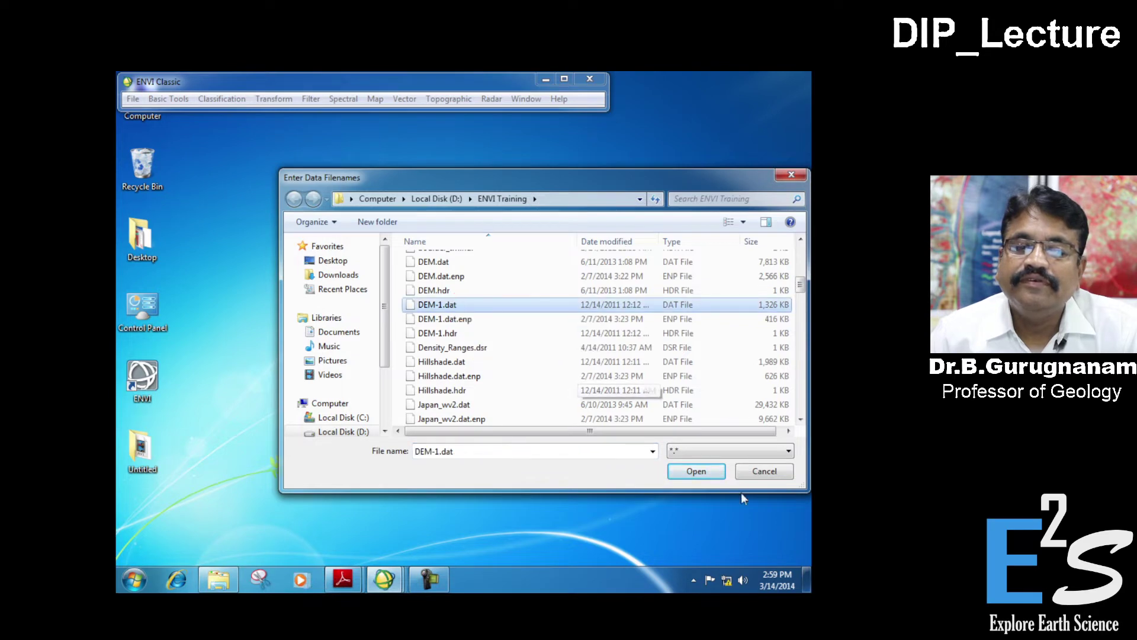
pyautogui.click(699, 472)
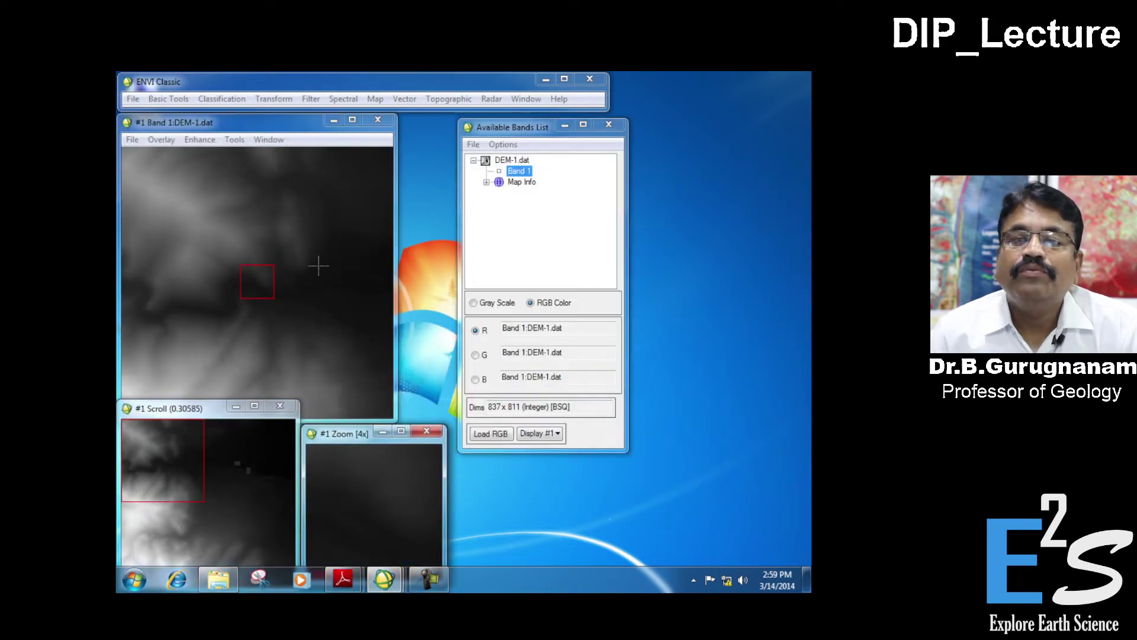
pyautogui.click(172, 505)
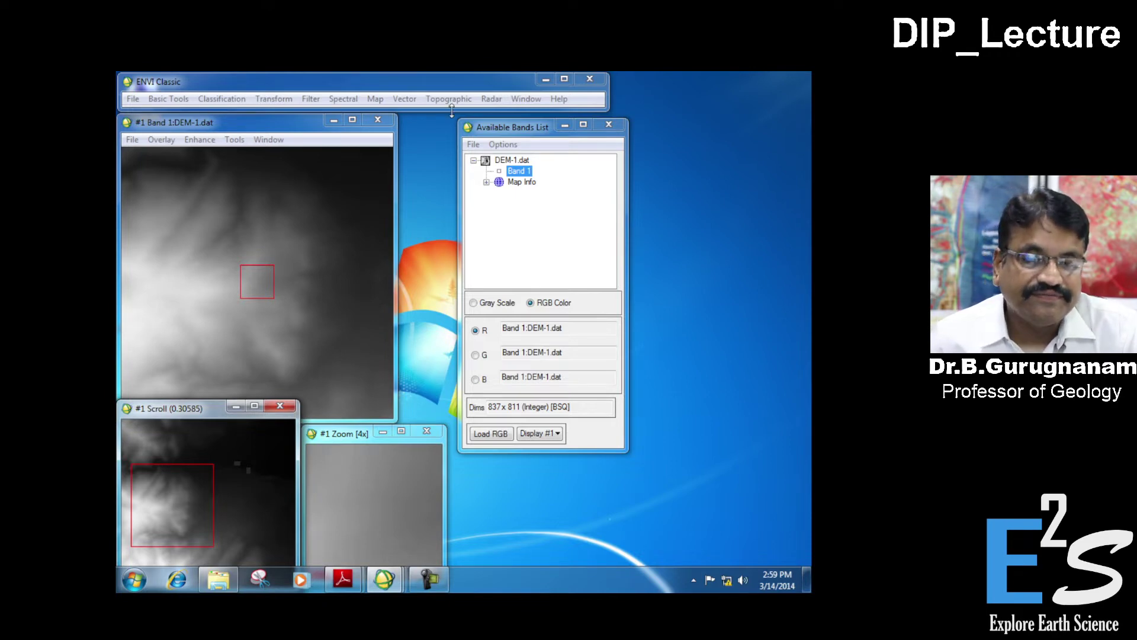
# Open the image file Hillshade.dat from the ENVI Training folder so it loads in a second display.
pyautogui.click(475, 151)
pyautogui.click(481, 159)
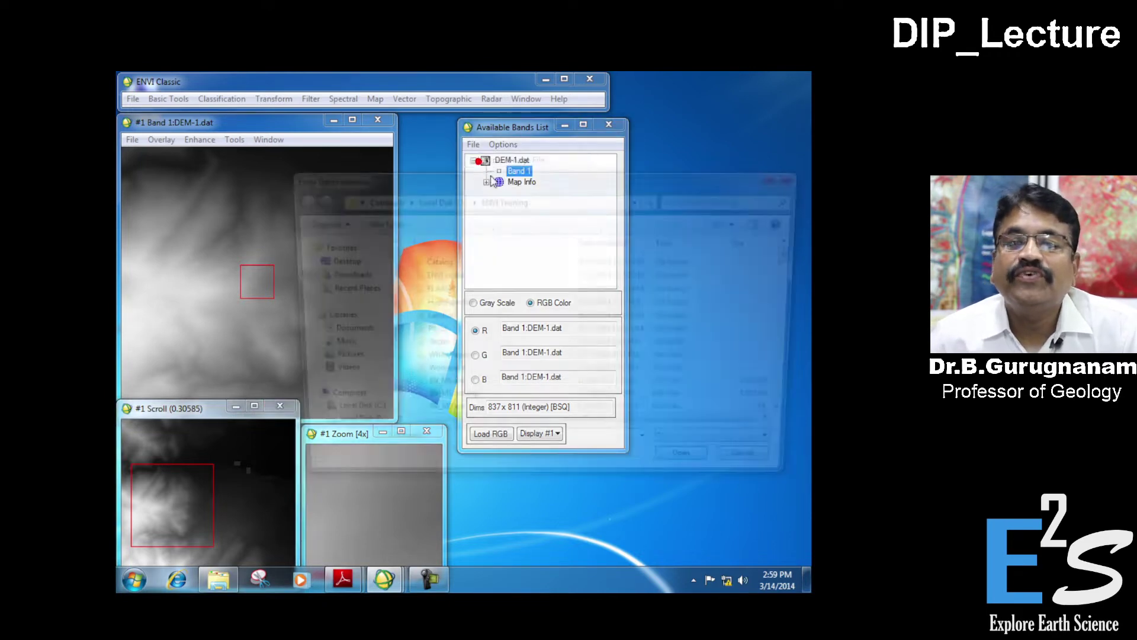
pyautogui.click(476, 406)
pyautogui.scroll(-4, 473, 405)
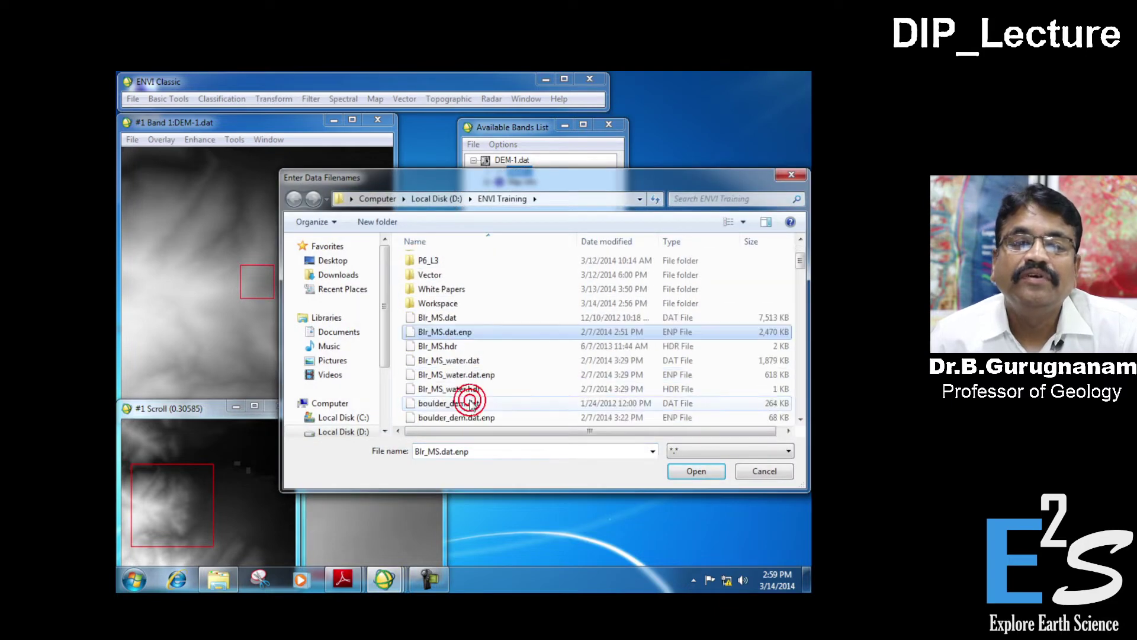
pyautogui.scroll(-1, 471, 405)
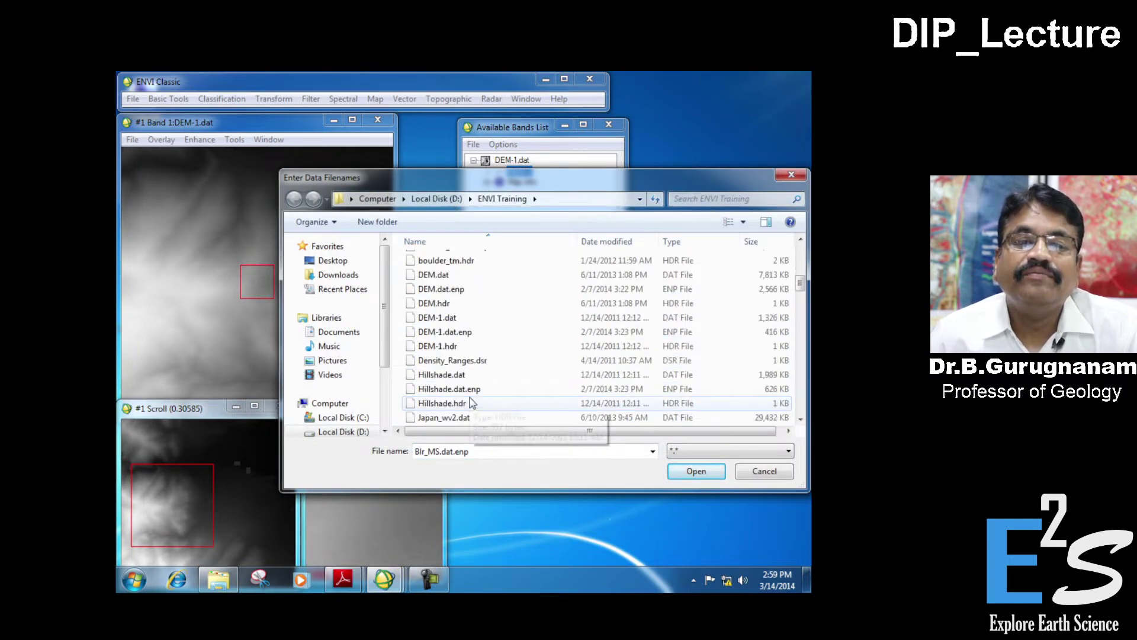
pyautogui.click(462, 374)
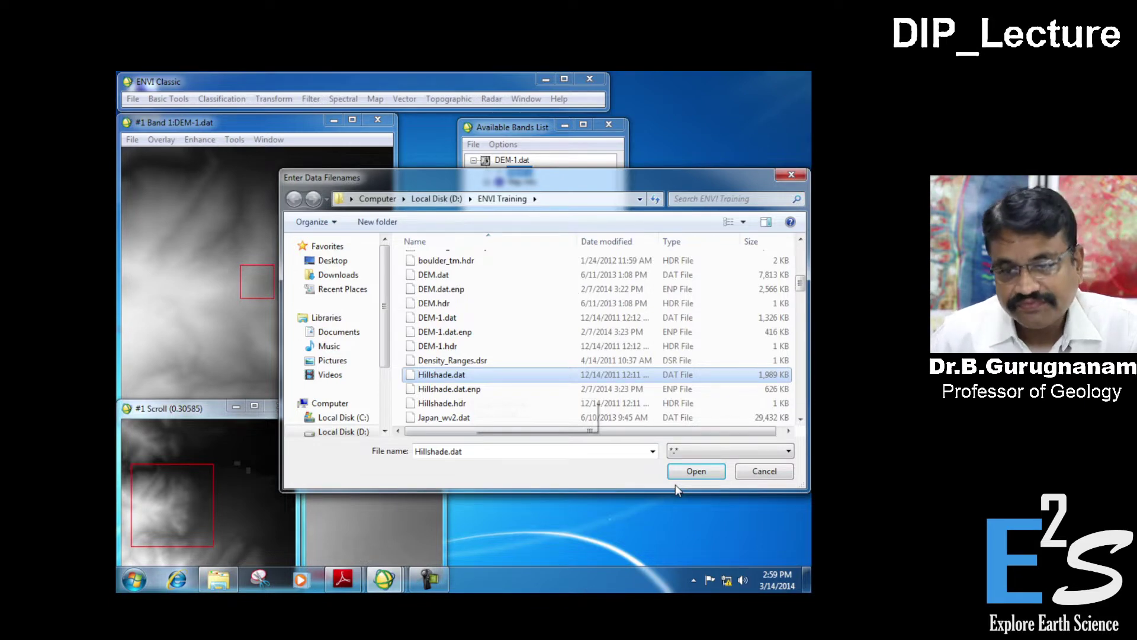
pyautogui.click(690, 472)
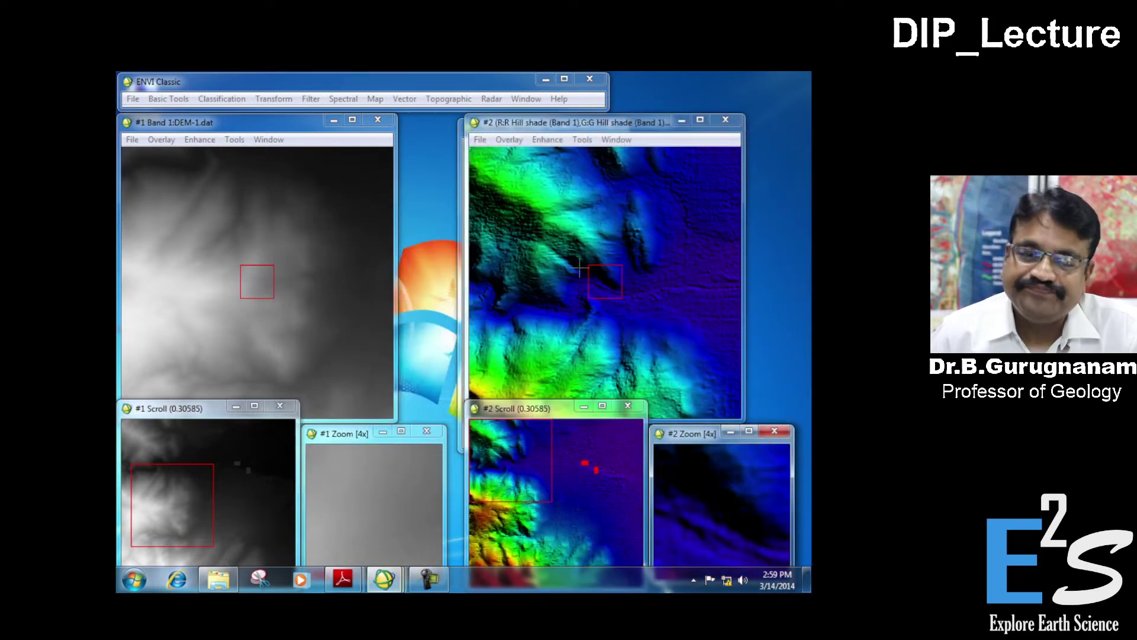
# Place the Available Bands List between the DEM and hillshade displays, and shift the hillshade view to the same western upland area.
pyautogui.click(629, 141)
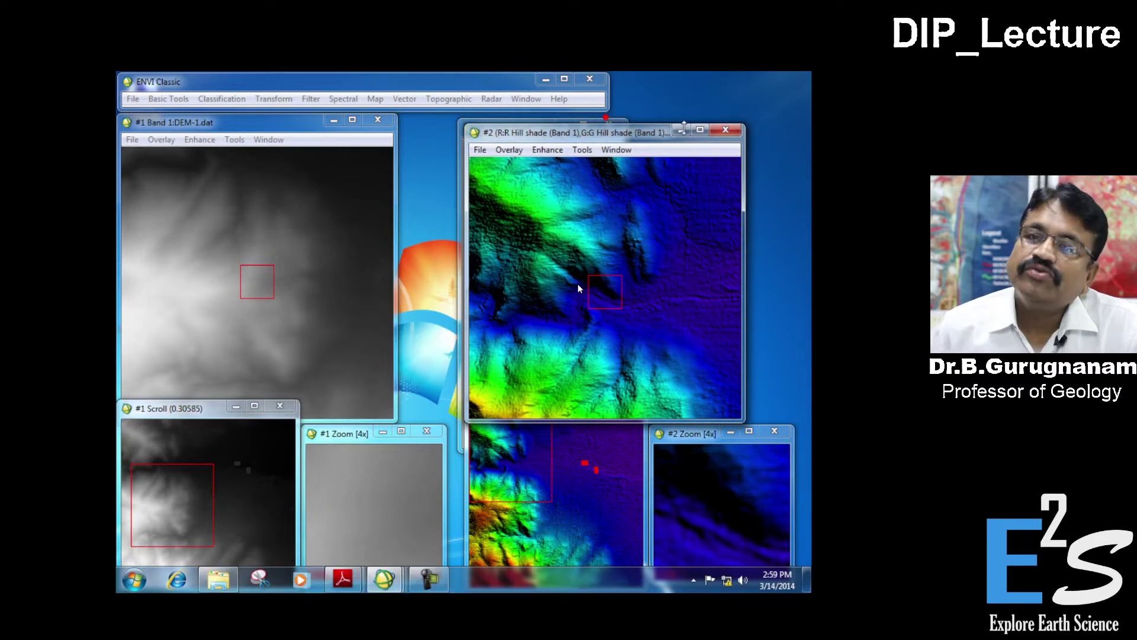
pyautogui.moveTo(657, 135); pyautogui.dragTo(731, 125)
pyautogui.click(508, 126)
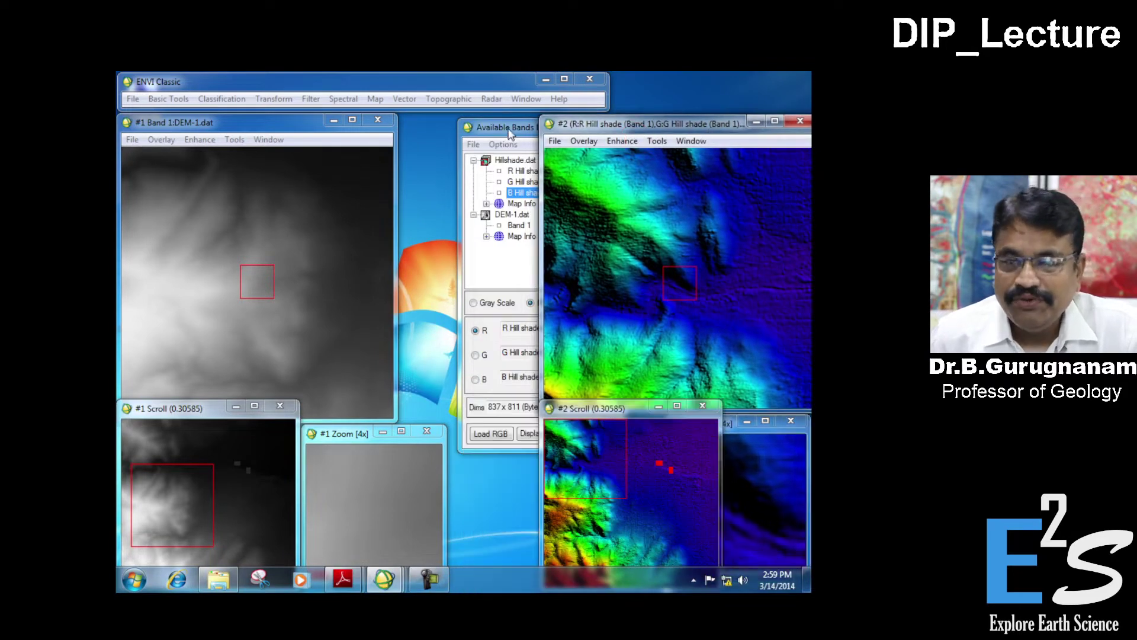
pyautogui.moveTo(508, 126); pyautogui.dragTo(429, 125)
pyautogui.moveTo(615, 459); pyautogui.dragTo(618, 513)
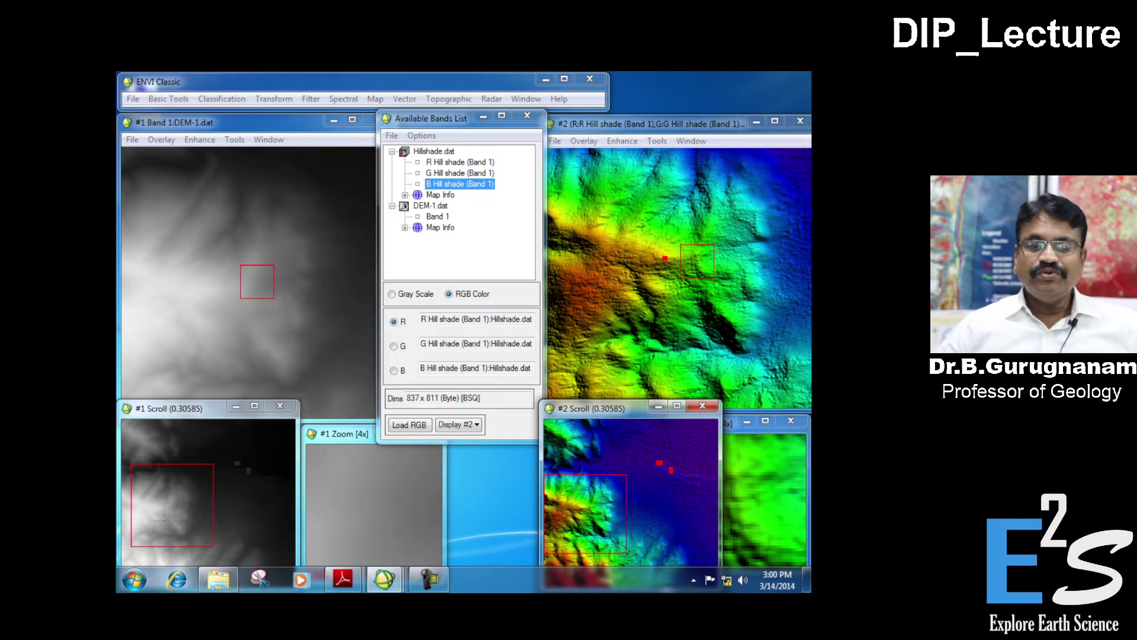
# Examine the northern and western uplands of the DEM through its scroll view, dismissing the Windows color scheme prompt.
pyautogui.click(143, 490)
pyautogui.click(147, 457)
pyautogui.click(151, 440)
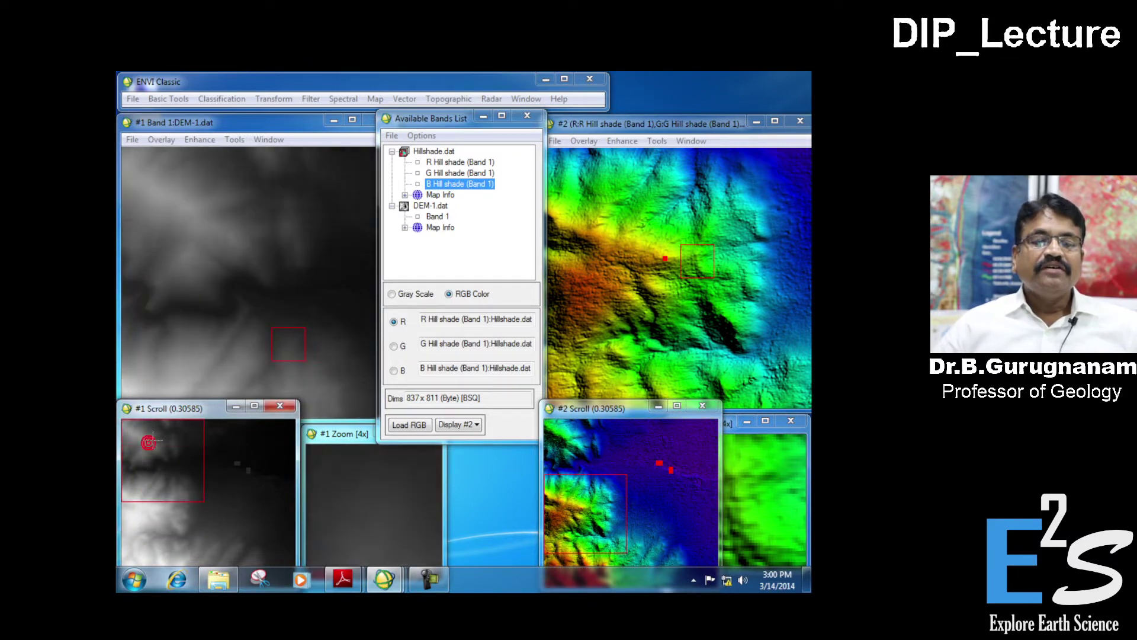
pyautogui.click(168, 474)
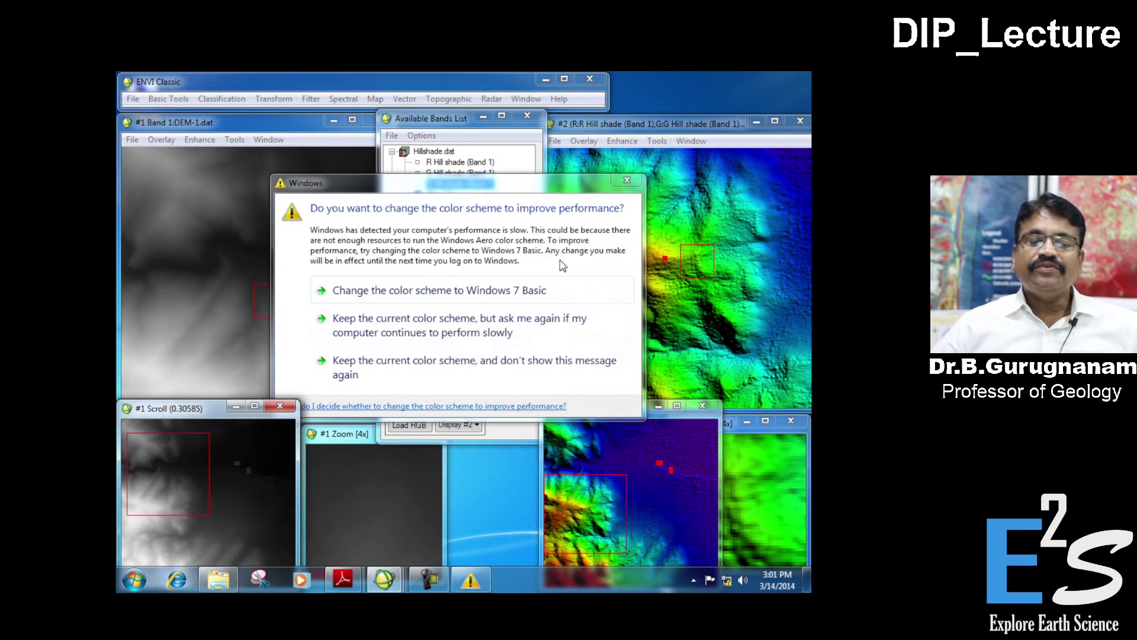
pyautogui.click(625, 181)
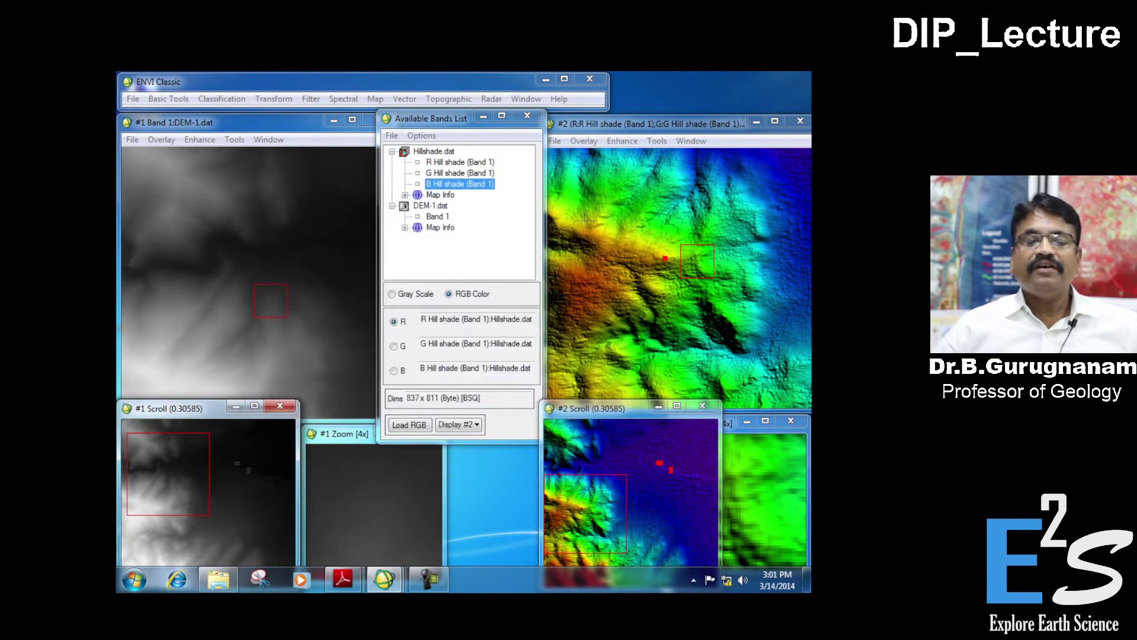
pyautogui.click(200, 533)
pyautogui.click(174, 512)
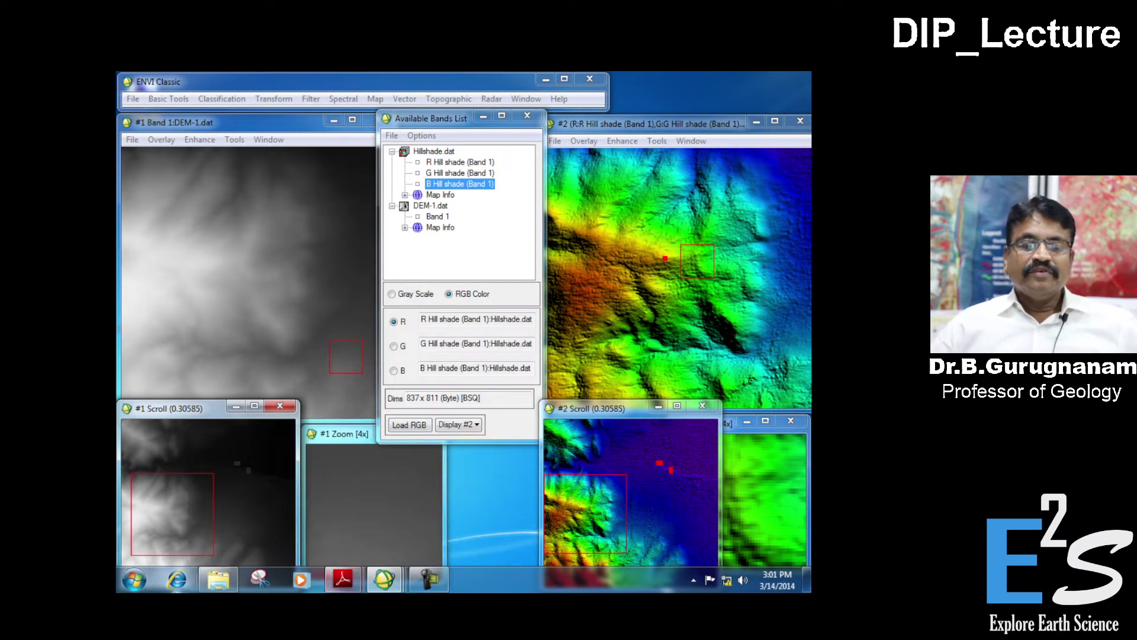
# Place the DEM display's zoom box on the ridge near the image centre and minimize the Available Bands List.
pyautogui.click(237, 259)
pyautogui.click(238, 259)
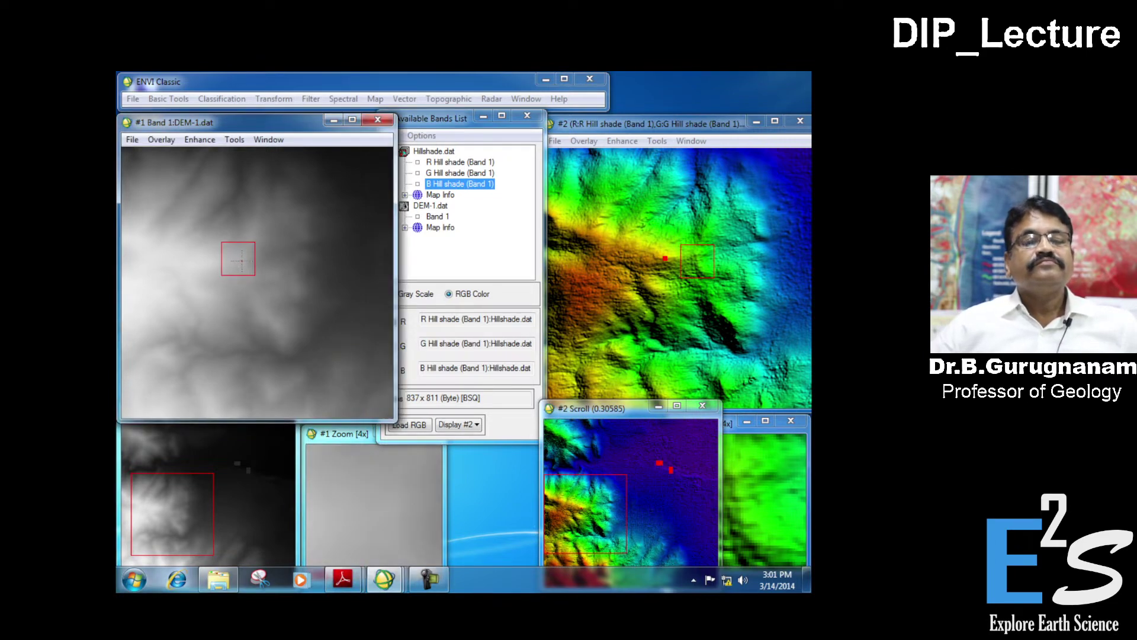
pyautogui.moveTo(241, 261); pyautogui.dragTo(245, 258)
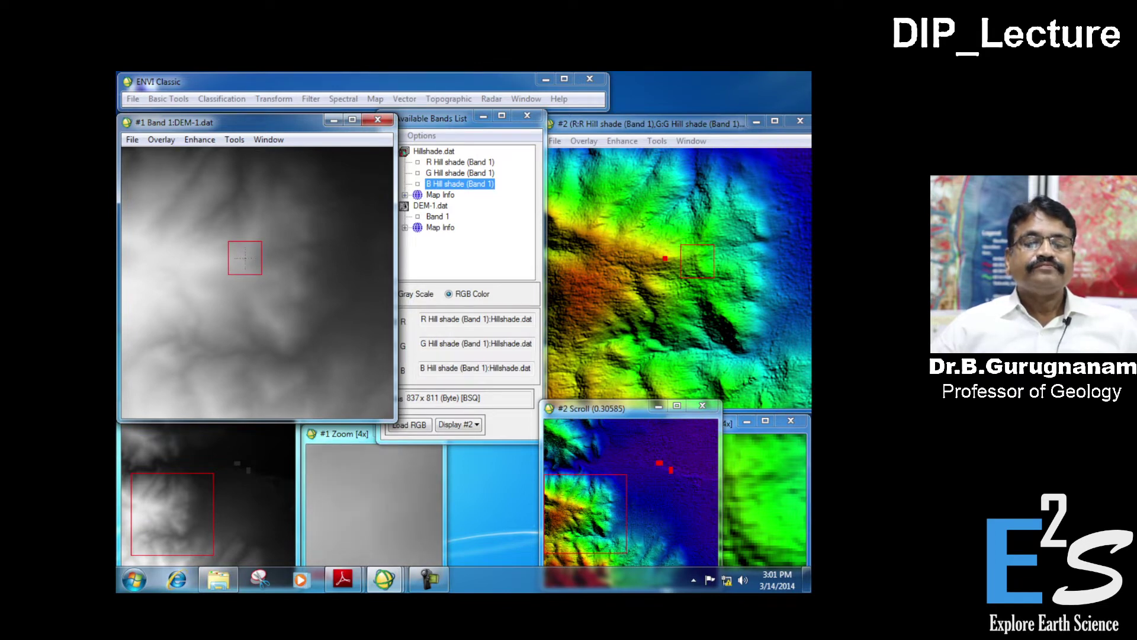
pyautogui.click(483, 116)
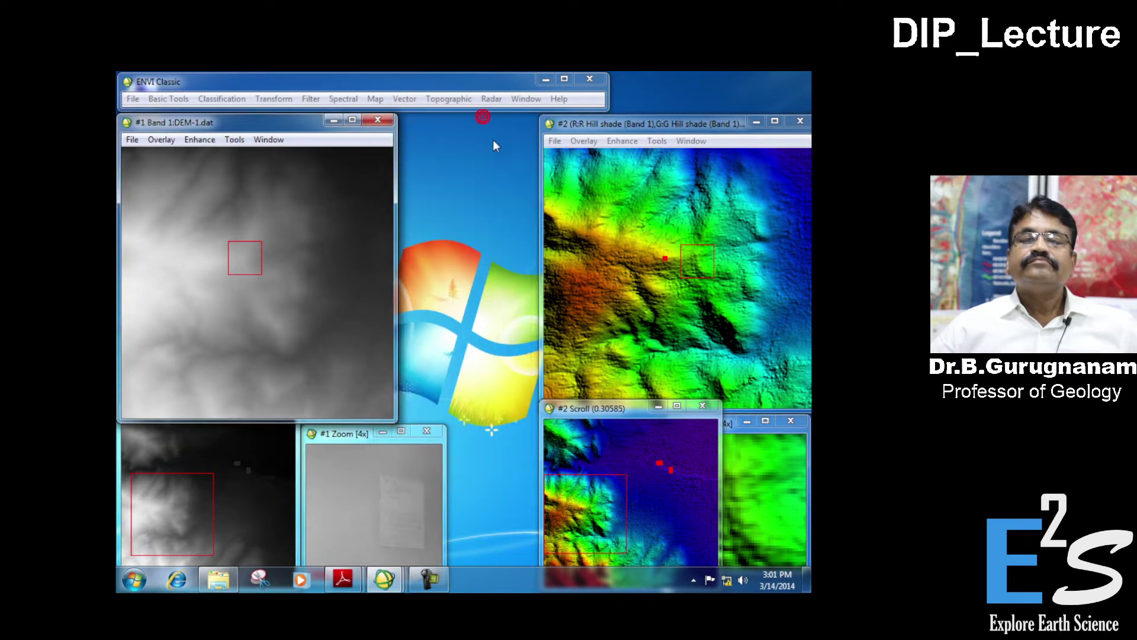
pyautogui.moveTo(245, 257); pyautogui.dragTo(248, 254)
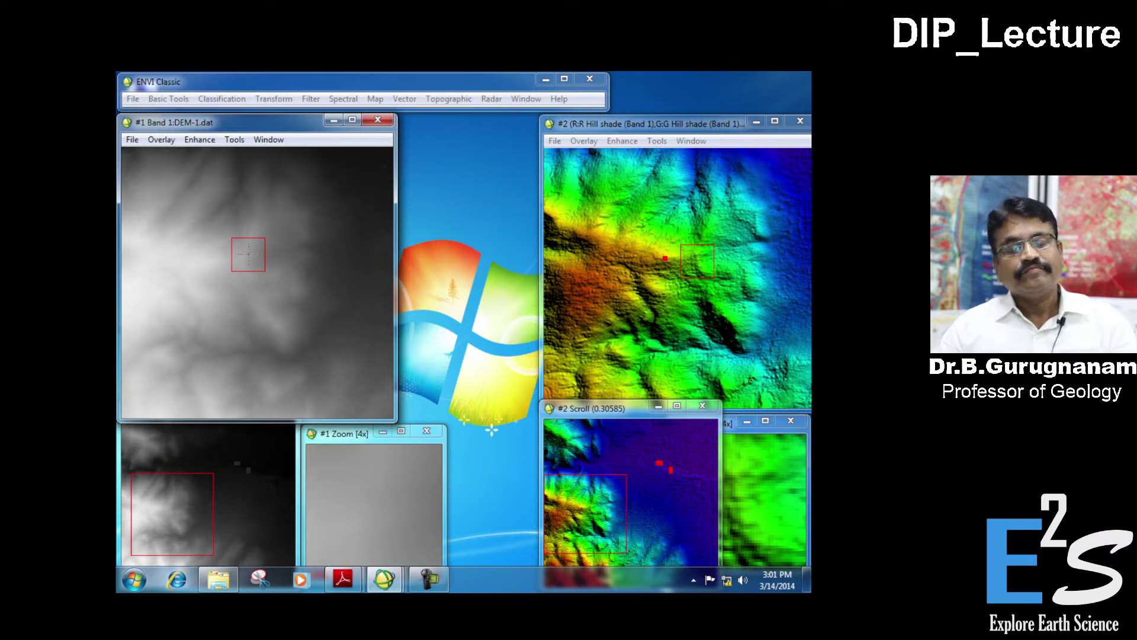
pyautogui.moveTo(248, 254); pyautogui.dragTo(243, 255)
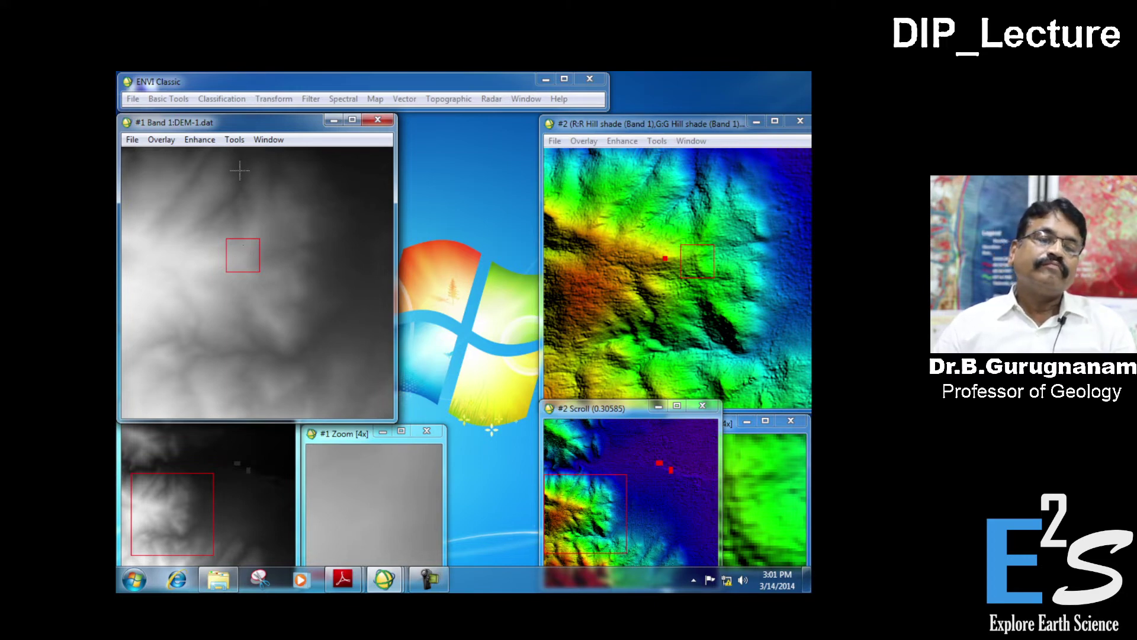
# Open the Line of Sight Calculator for the DEM display and set the observation point at sample 215, line 415.
pyautogui.click(234, 139)
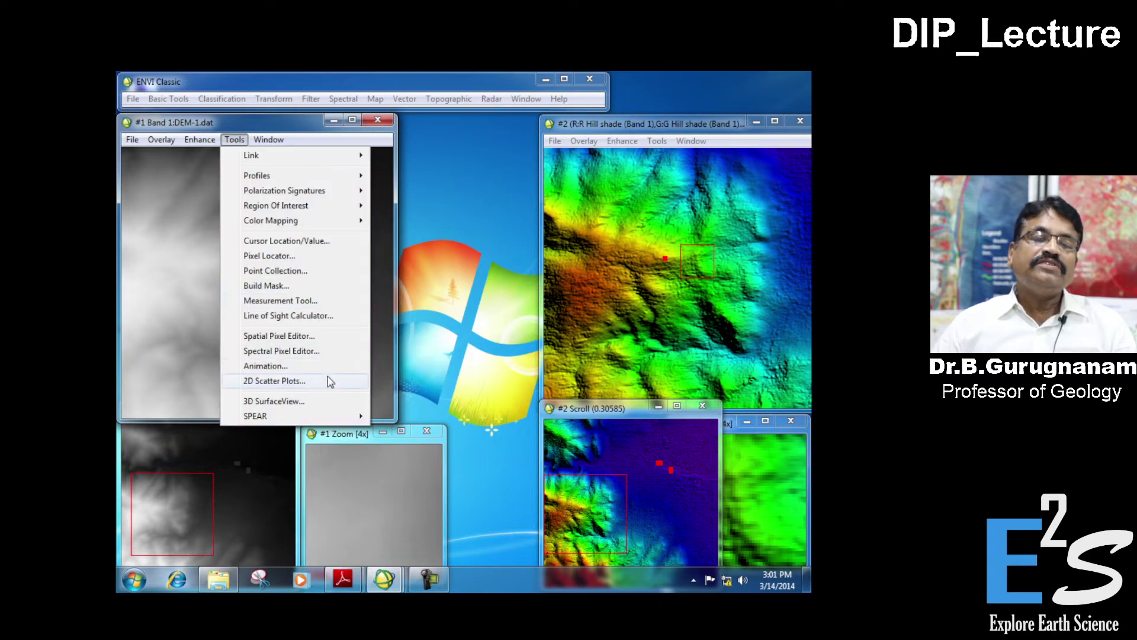
pyautogui.click(324, 320)
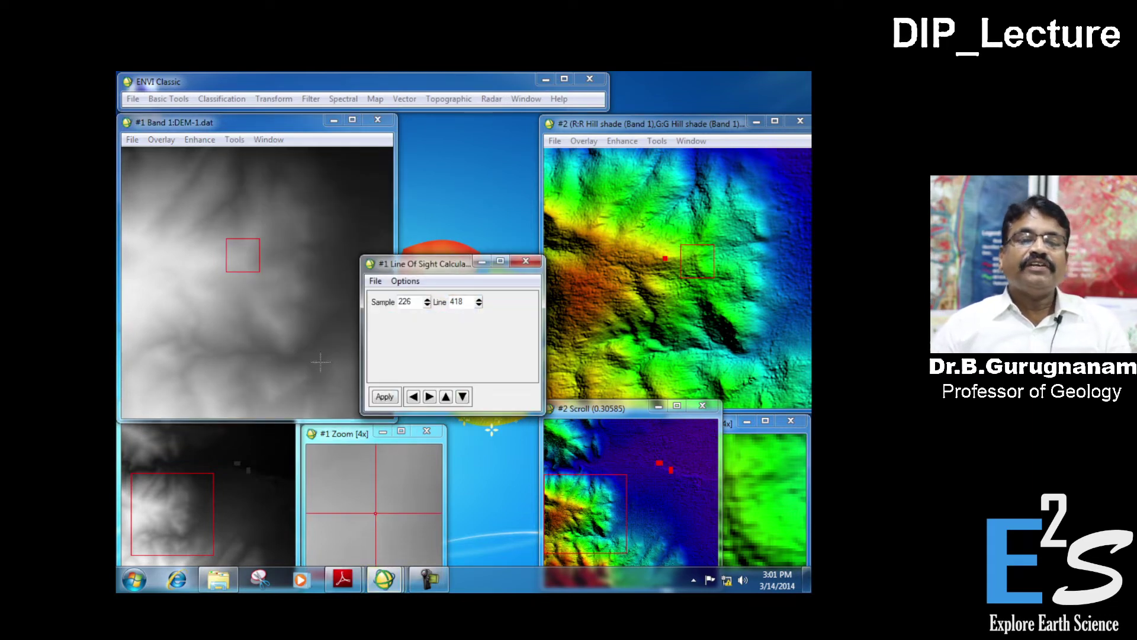
pyautogui.click(240, 254)
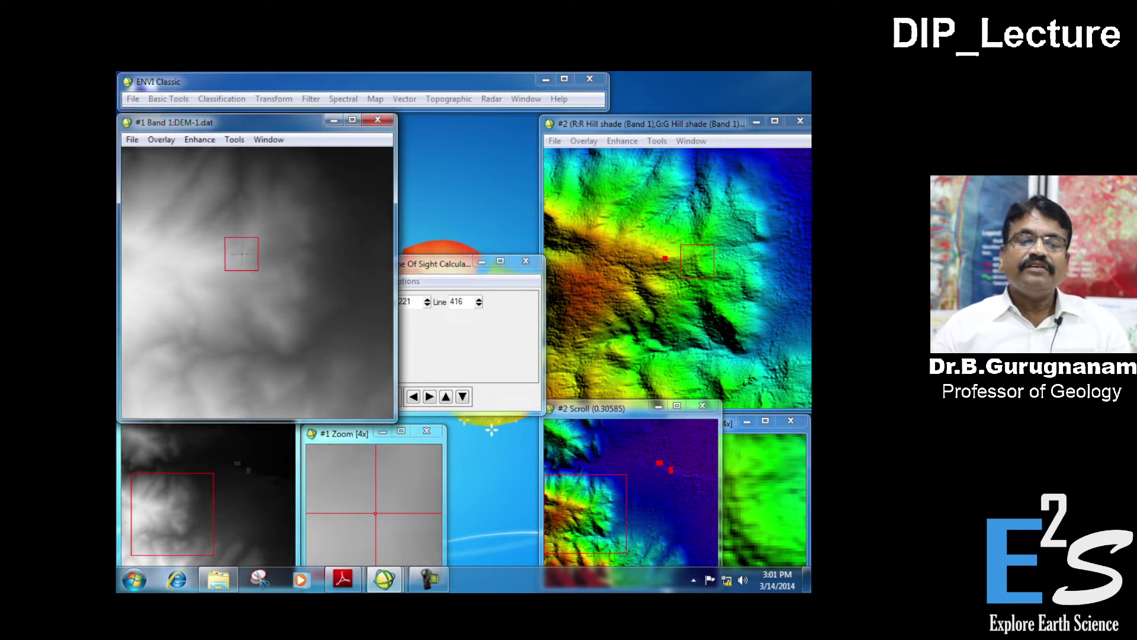
pyautogui.click(244, 256)
pyautogui.click(244, 253)
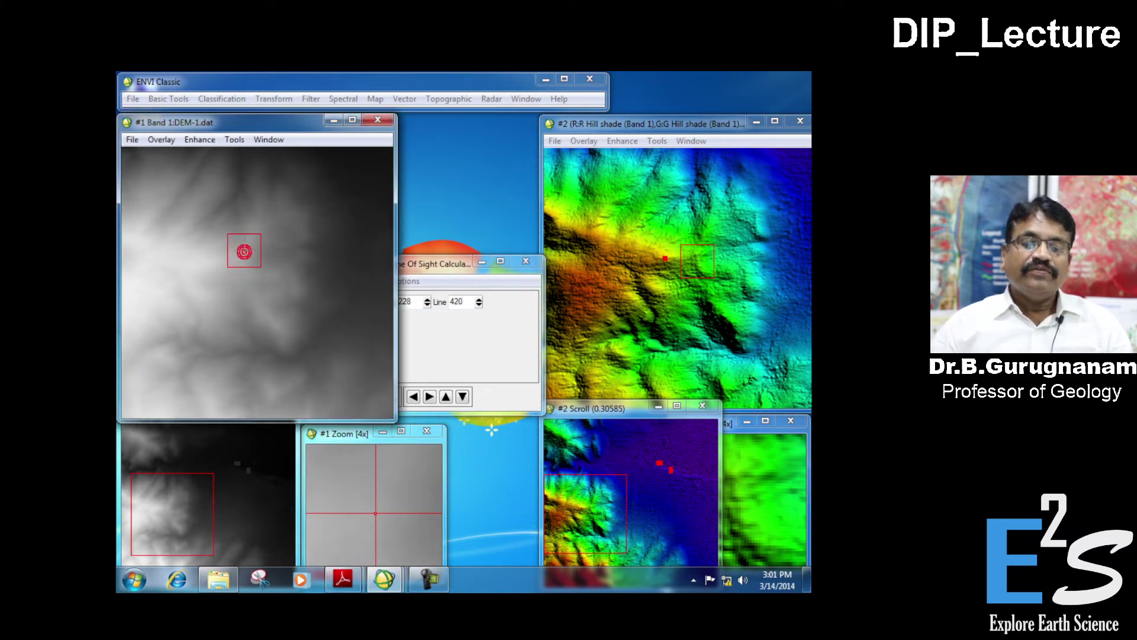
pyautogui.click(235, 254)
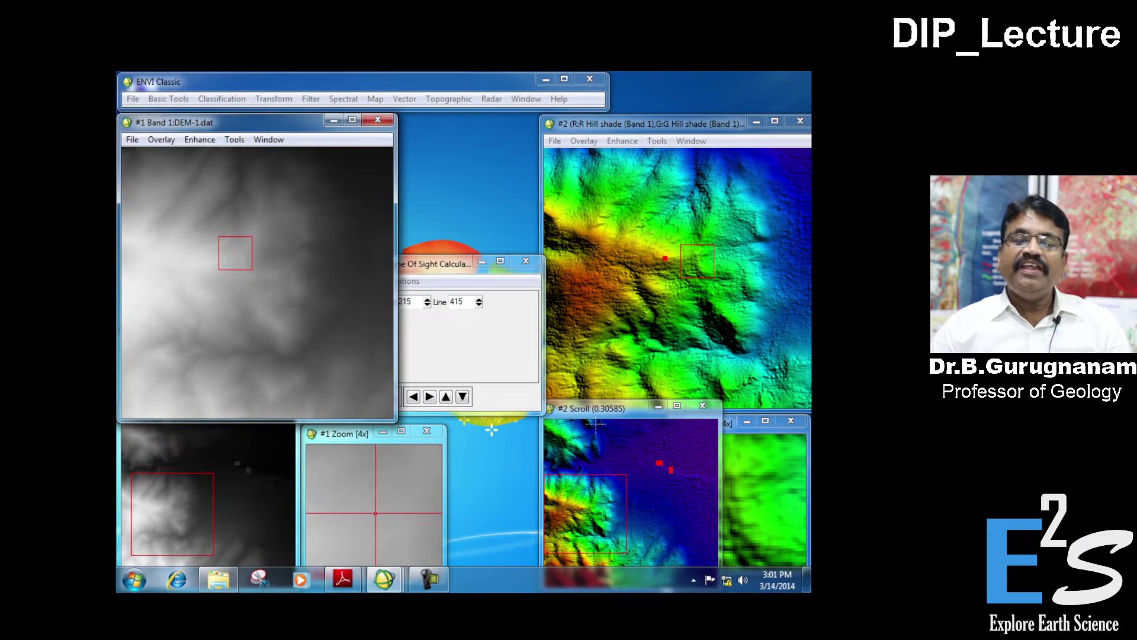
# Start the line of sight calculation for the chosen point, bringing up the input DEM band selection.
pyautogui.click(479, 394)
pyautogui.click(382, 396)
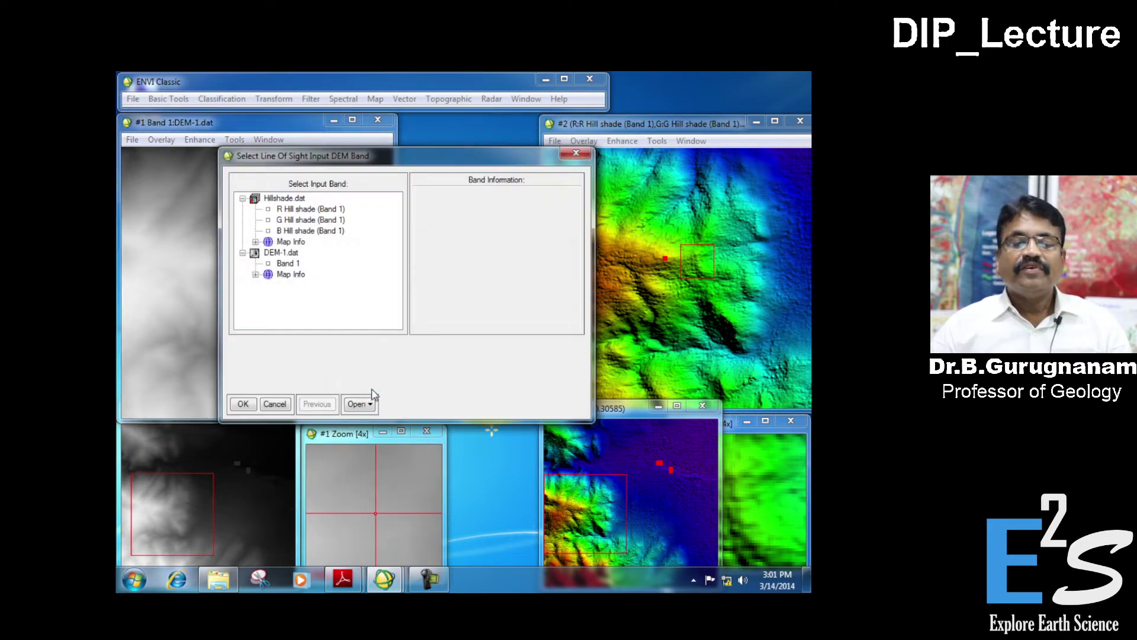